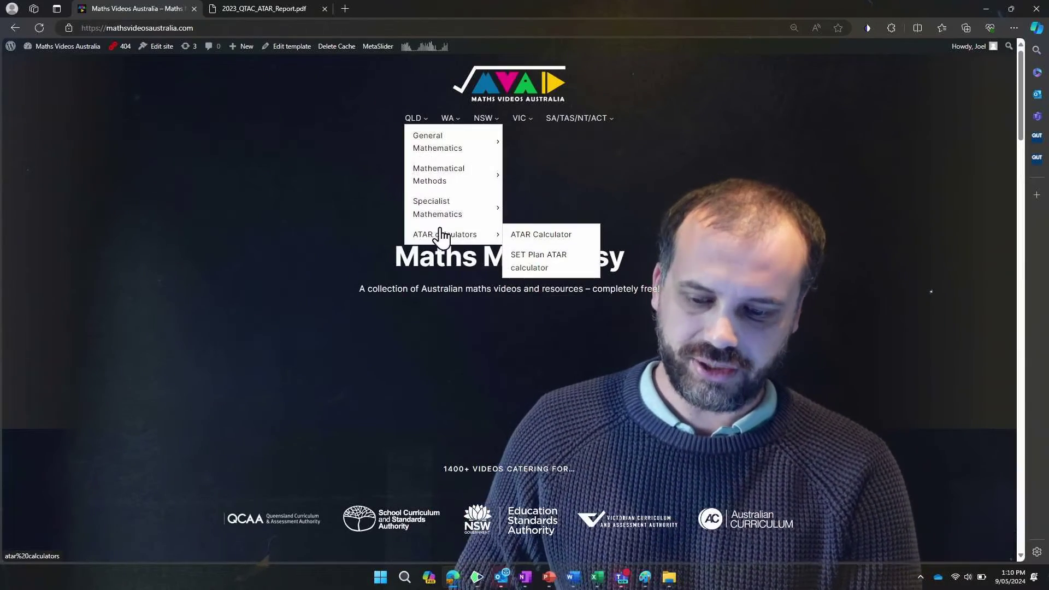
# - In the QLD ATAR Calculator, choose Physical Education as the first subject with raw score 85
pyautogui.click(525, 238)
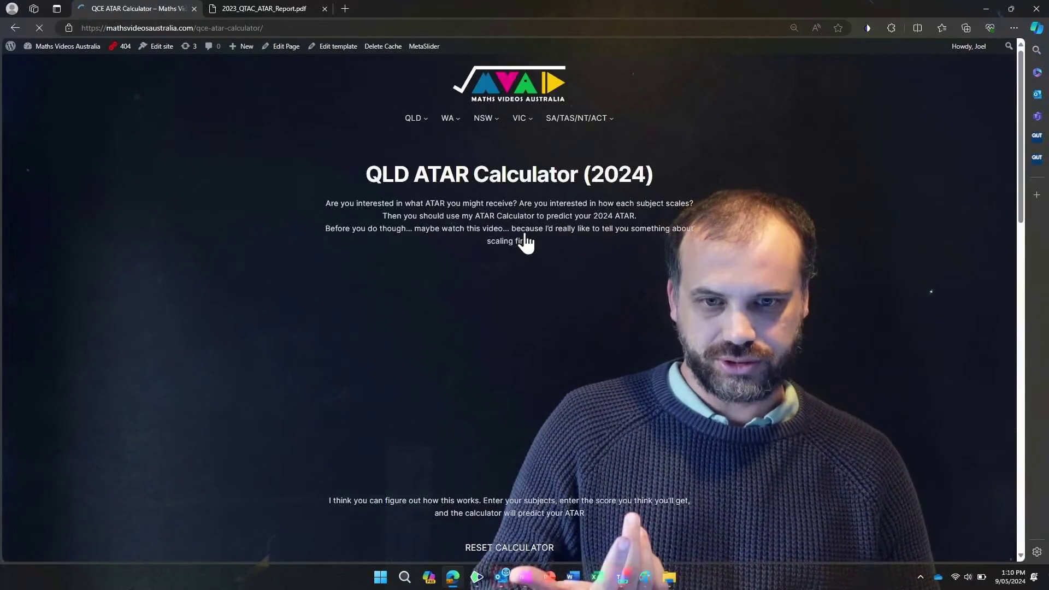
pyautogui.scroll(-5, 833, 535)
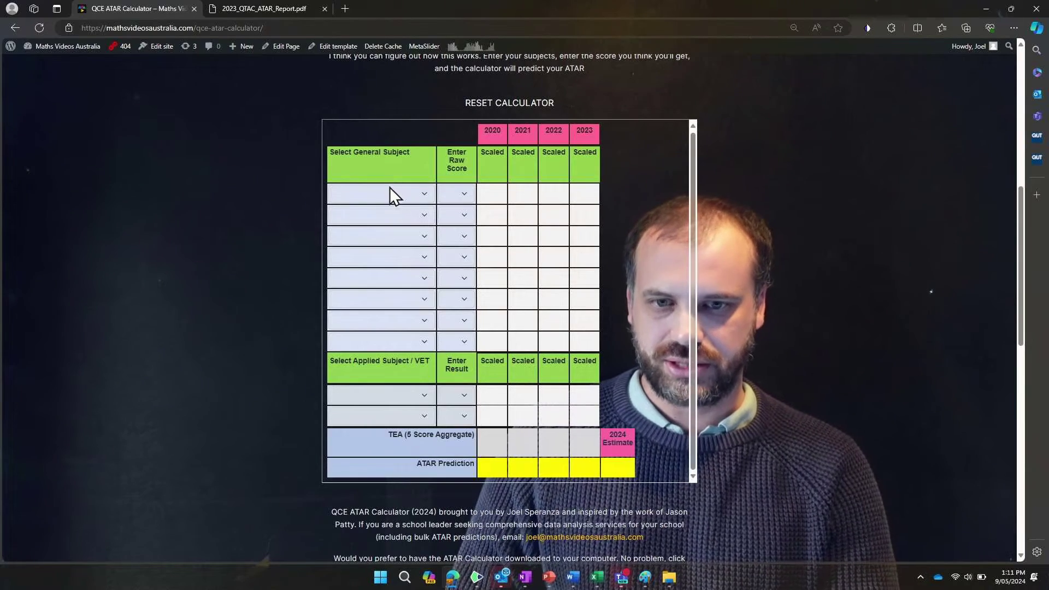
pyautogui.click(390, 192)
pyautogui.write('phy and Reason')
pyautogui.press('Down')
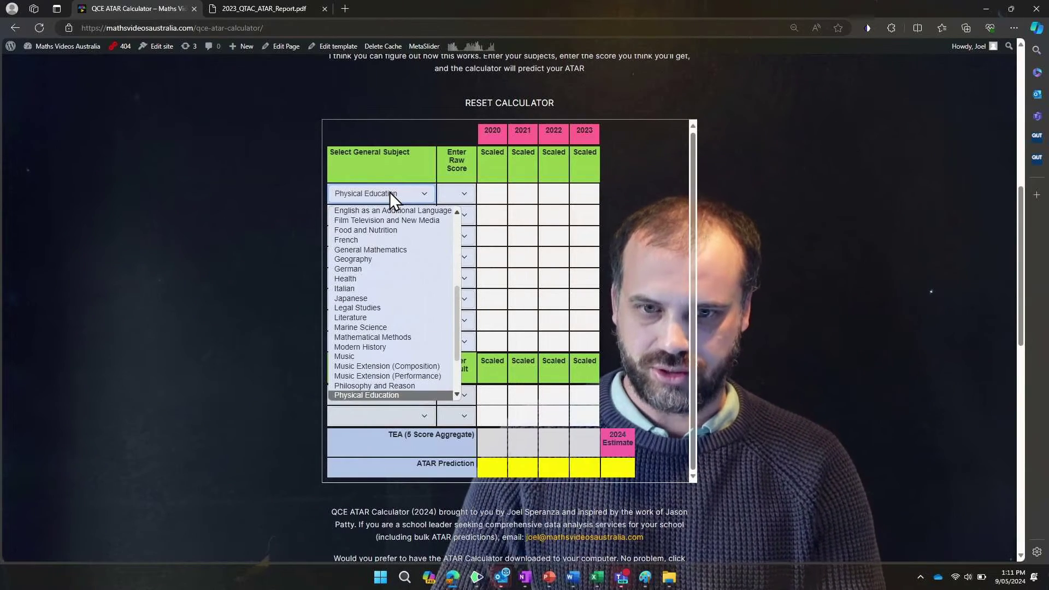
pyautogui.press('Return')
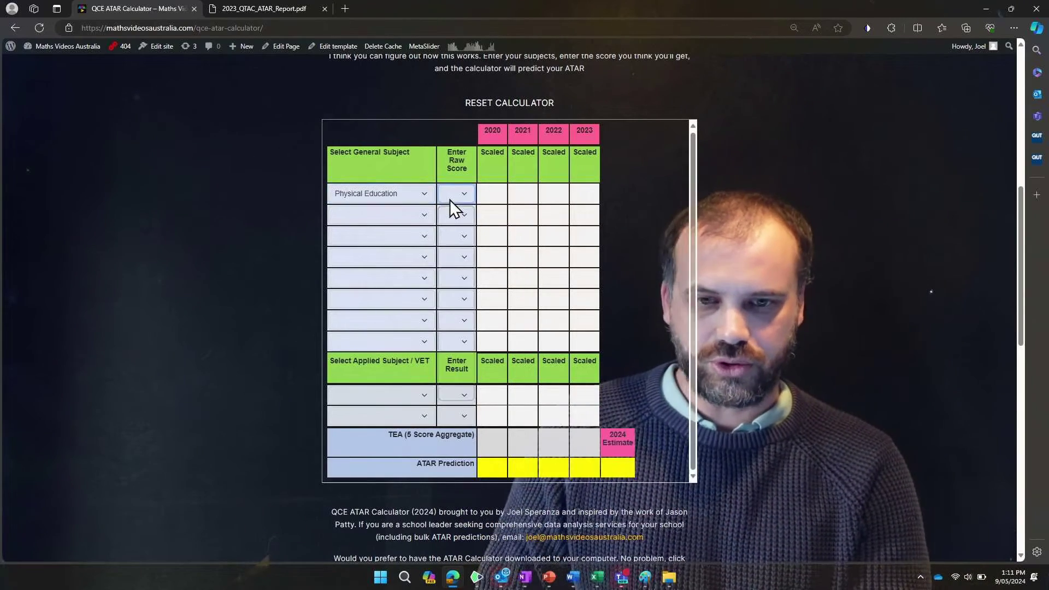
pyautogui.click(450, 200)
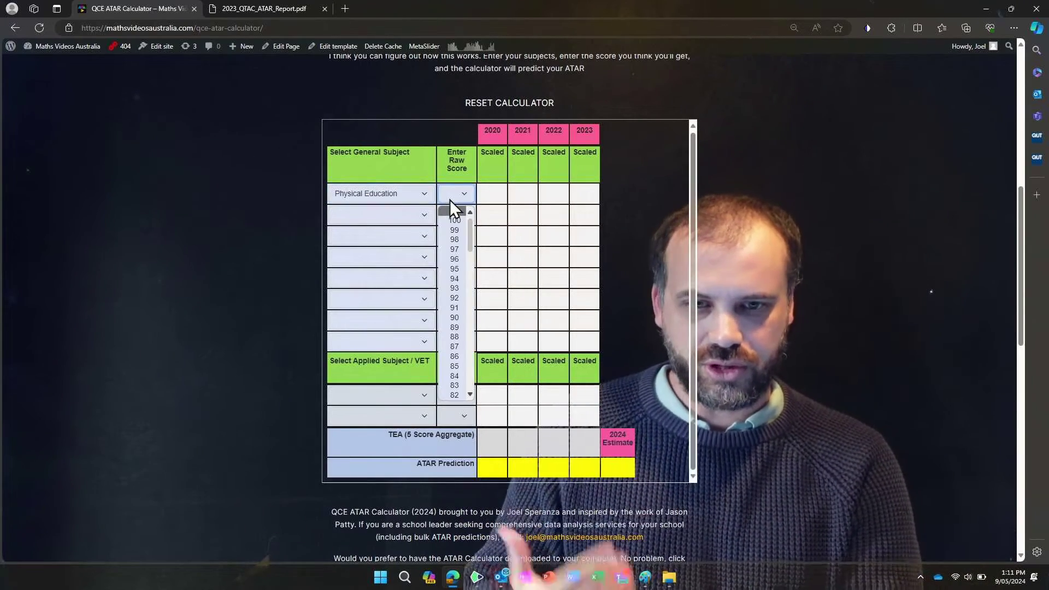
pyautogui.click(457, 366)
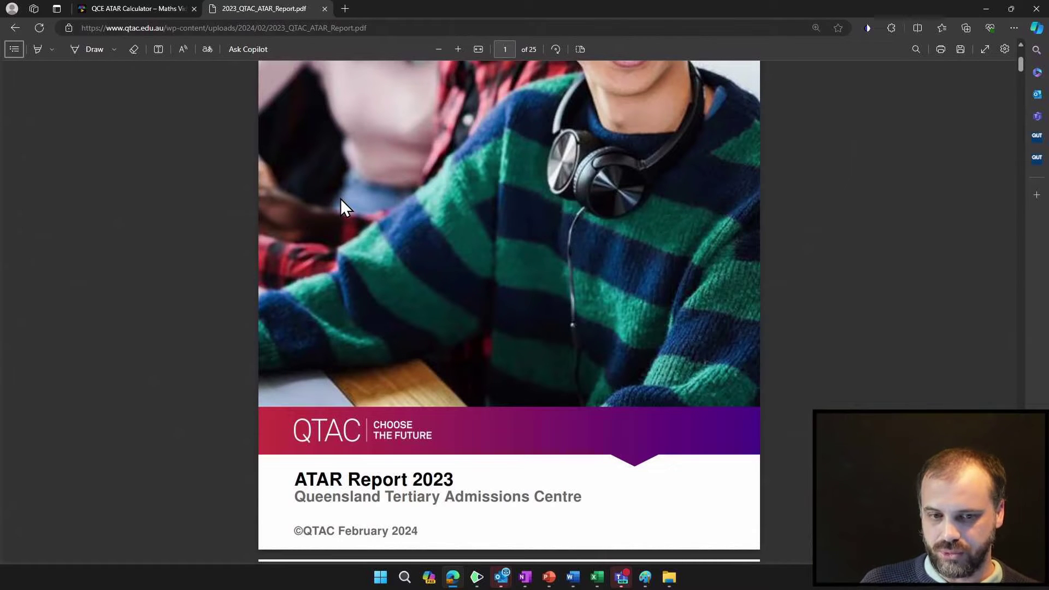
pyautogui.scroll(-5, 94, 220)
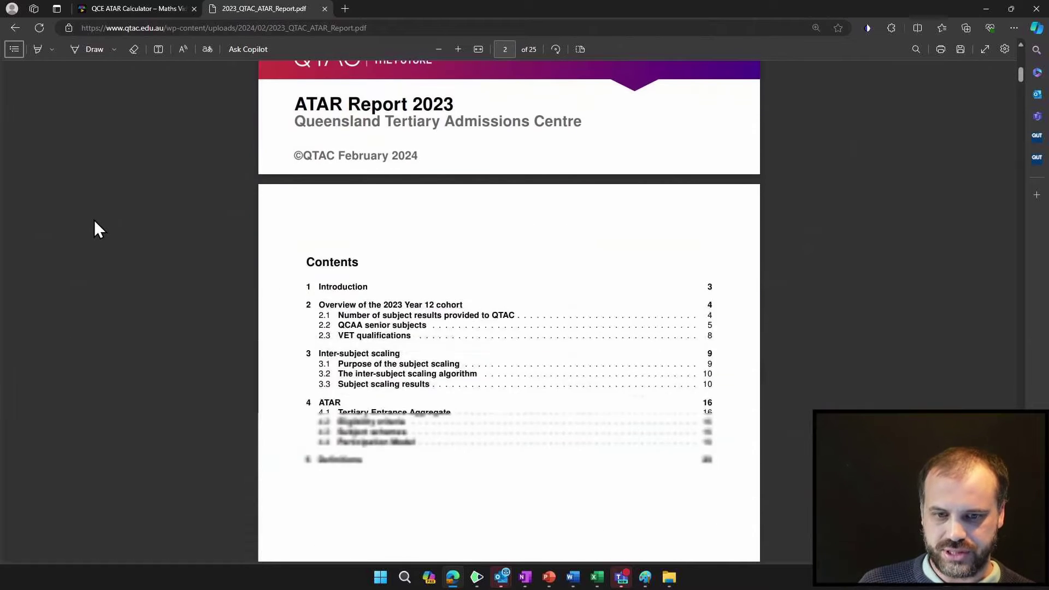
pyautogui.scroll(-5, 94, 220)
pyautogui.scroll(-3, 94, 220)
pyautogui.scroll(-5, 95, 222)
pyautogui.scroll(-3, 94, 222)
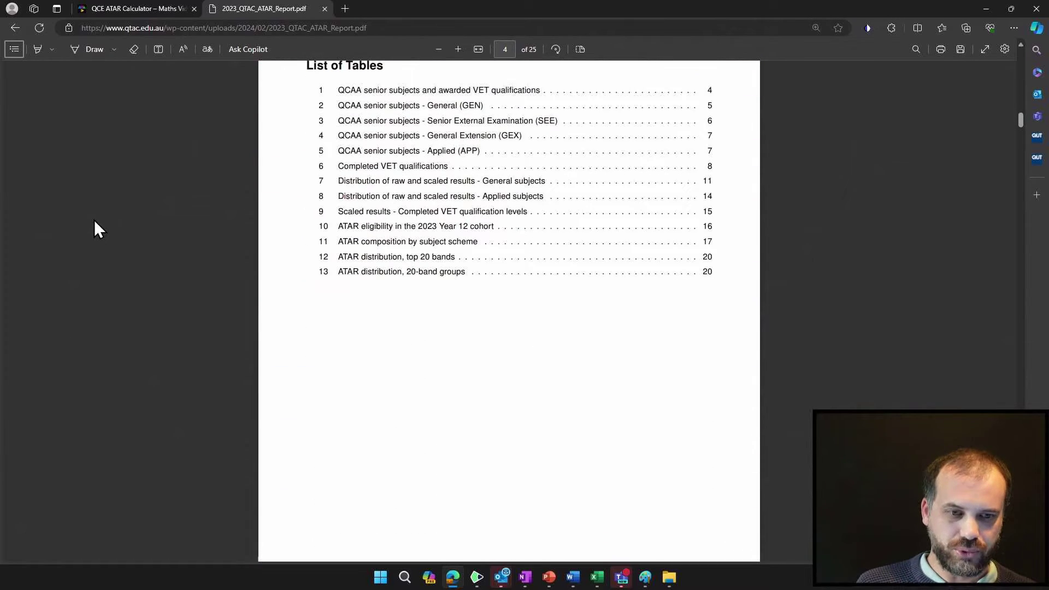
pyautogui.scroll(-2, 94, 222)
# - Jump to Table 7's raw and scaled score distributions in the ATAR report
pyautogui.click(352, 154)
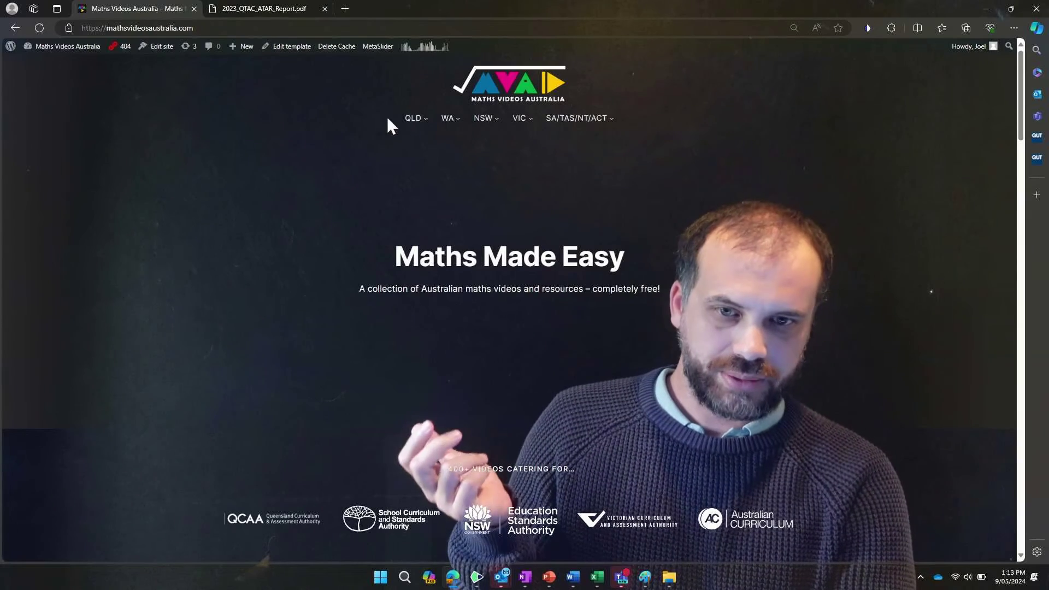
pyautogui.moveTo(413, 119)
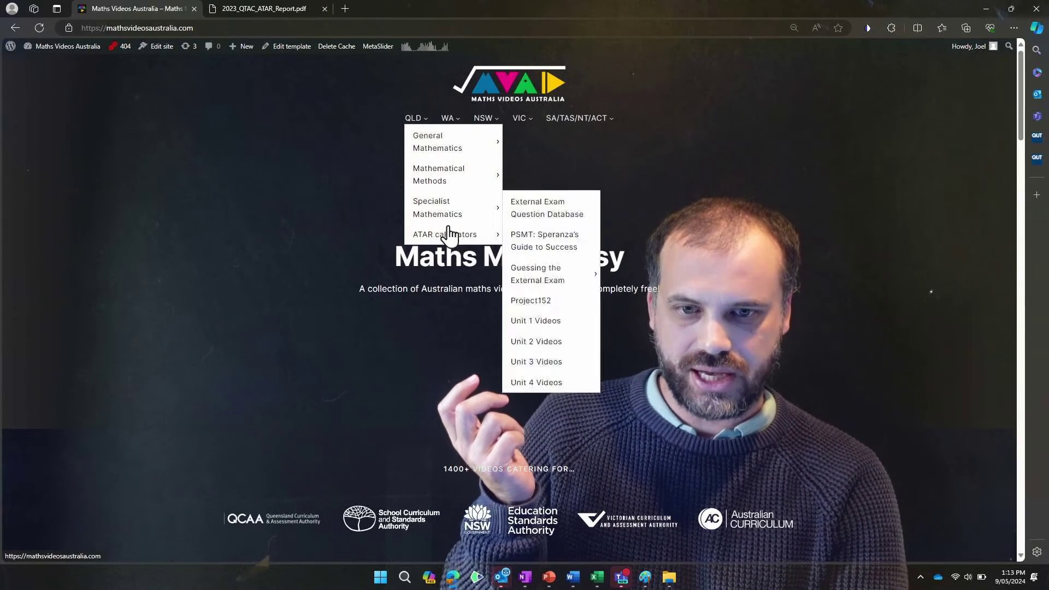
pyautogui.moveTo(446, 235)
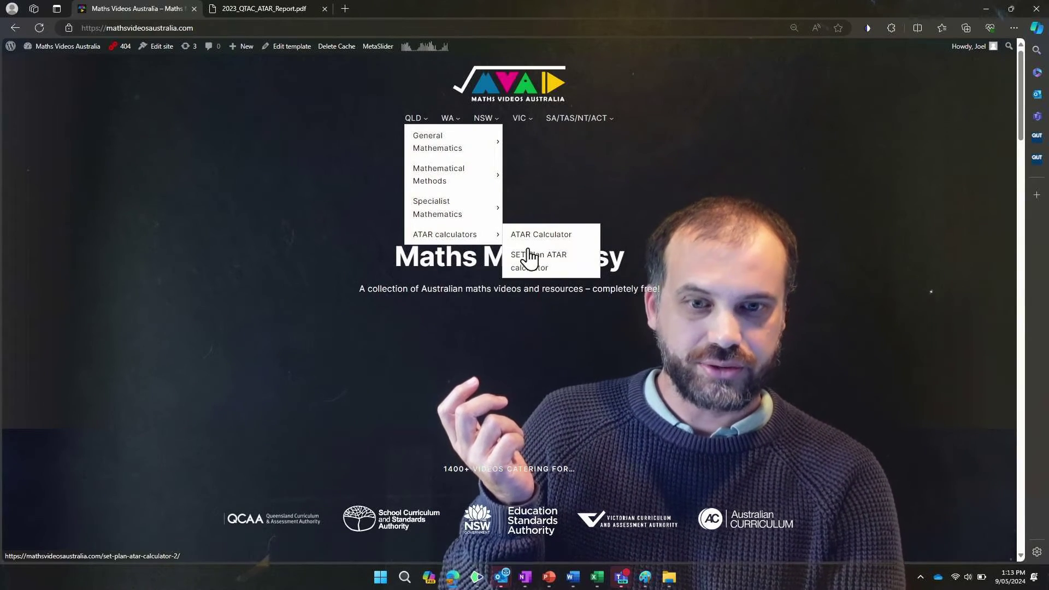
# - Open the SET Plan ATAR calculator page from the QLD ATAR calculators menu
pyautogui.click(525, 267)
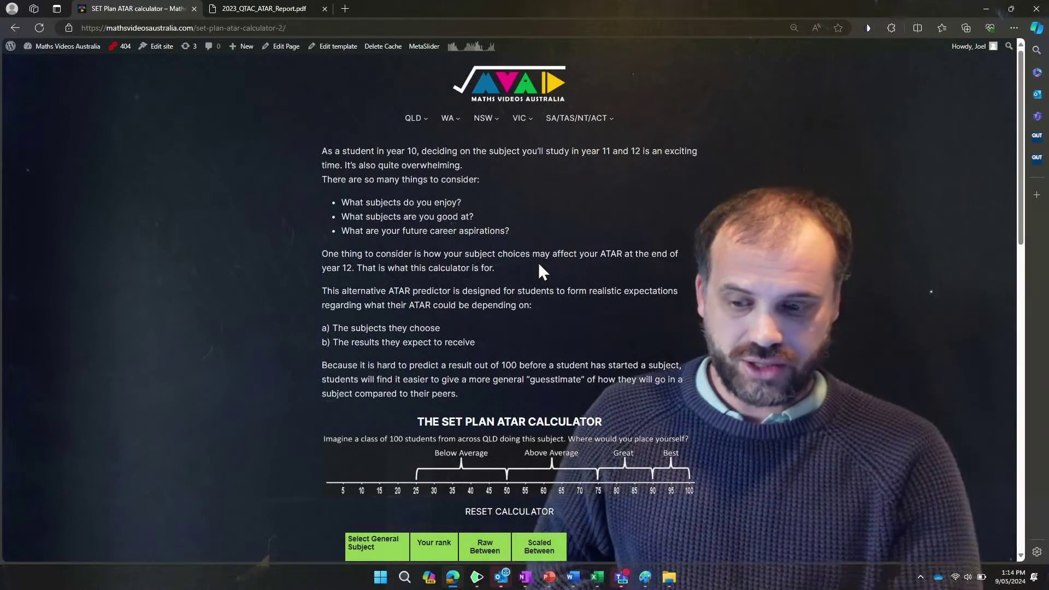
pyautogui.scroll(-3, 539, 262)
pyautogui.scroll(-2, 538, 264)
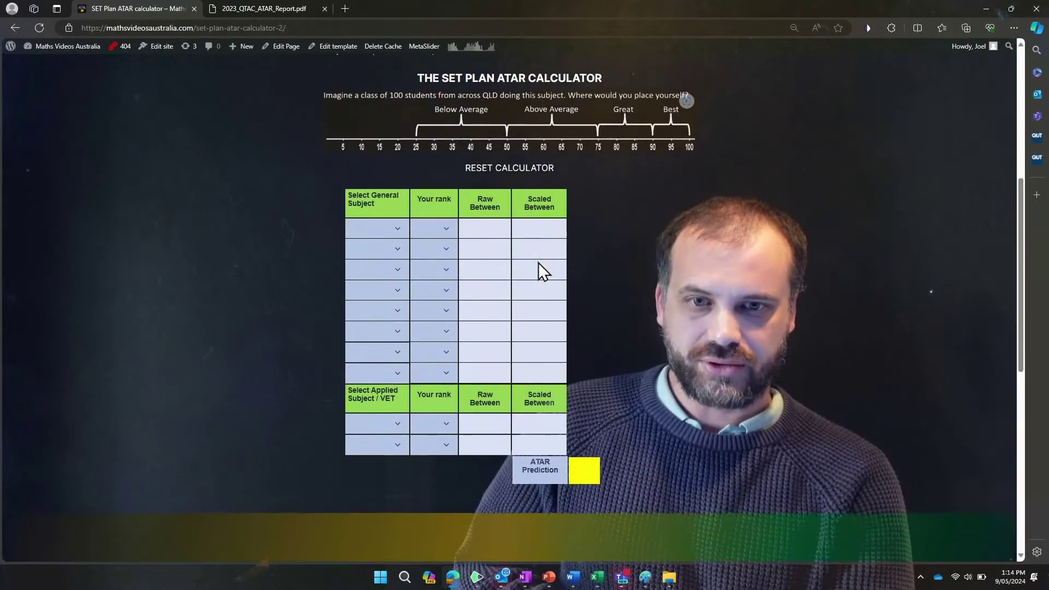
pyautogui.keyDown('ctrl'); pyautogui.scroll(3, 539, 272); pyautogui.keyUp('ctrl')
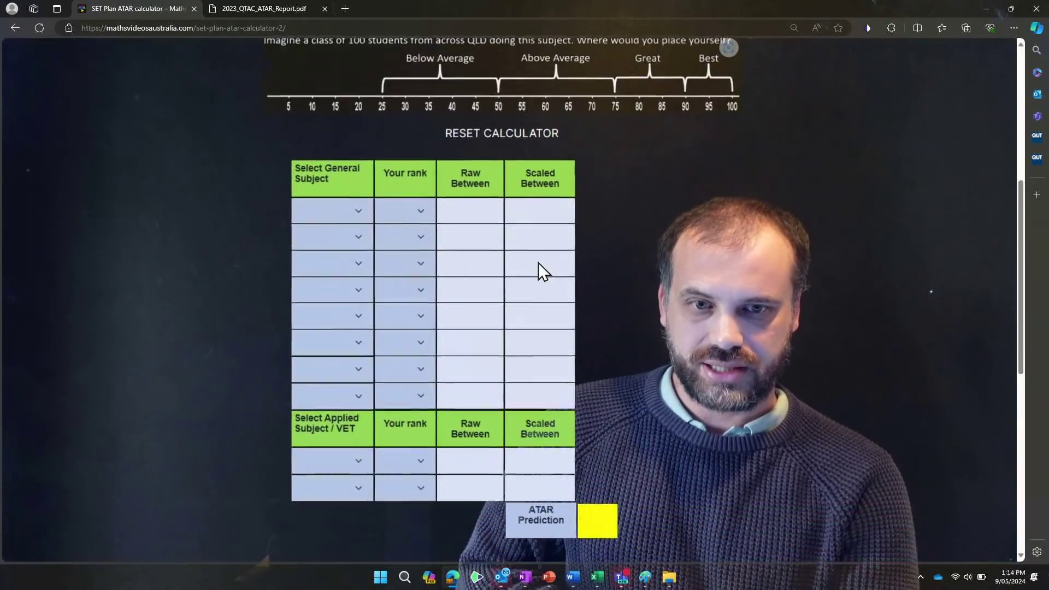
pyautogui.scroll(1, 538, 267)
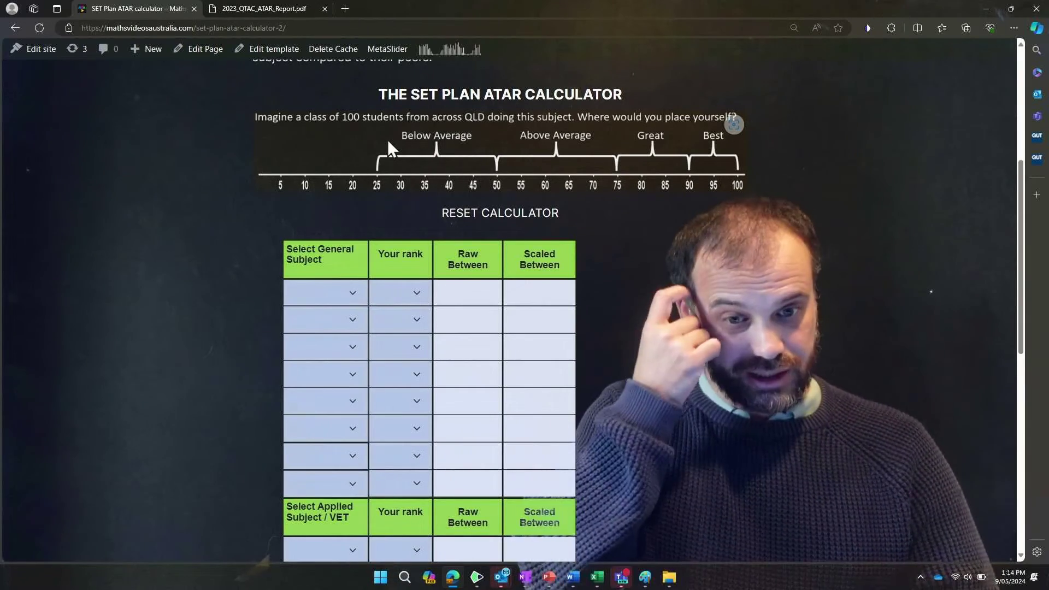
# - Choose the first general subject and rate the first two subjects as Best
pyautogui.click(307, 281)
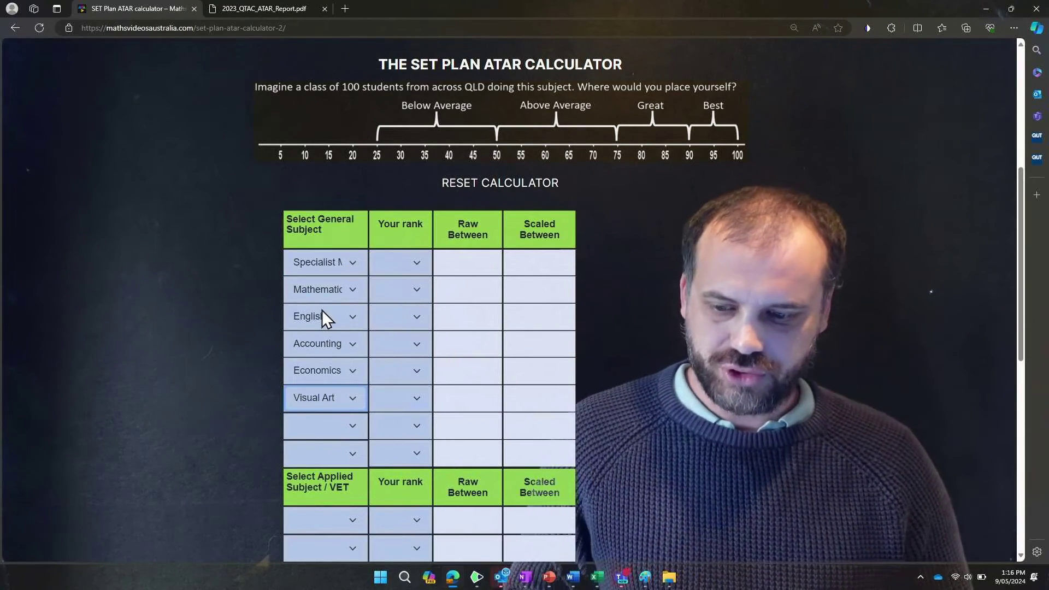
pyautogui.click(395, 260)
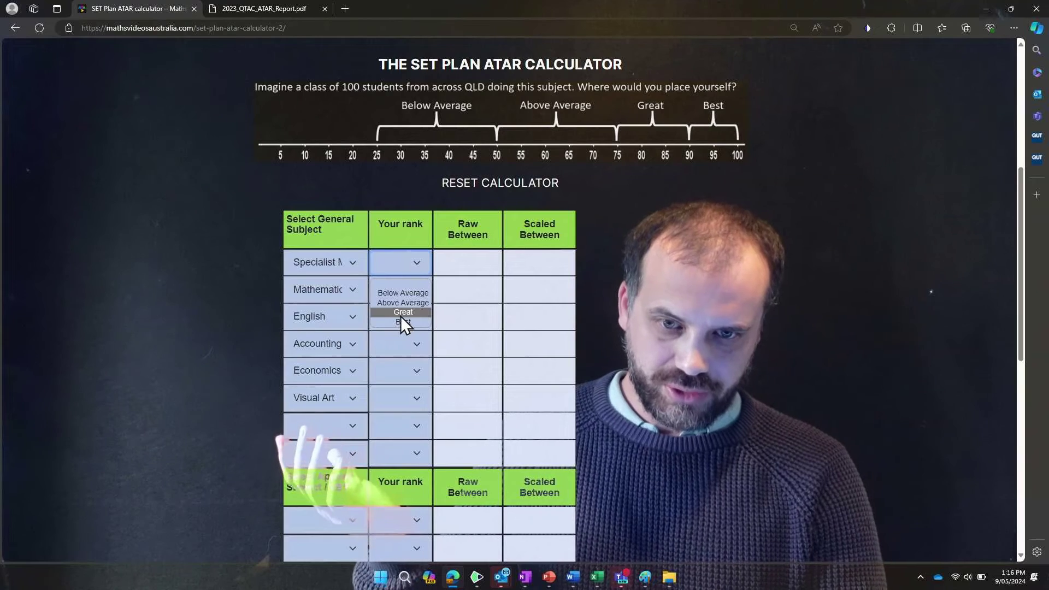
pyautogui.click(398, 322)
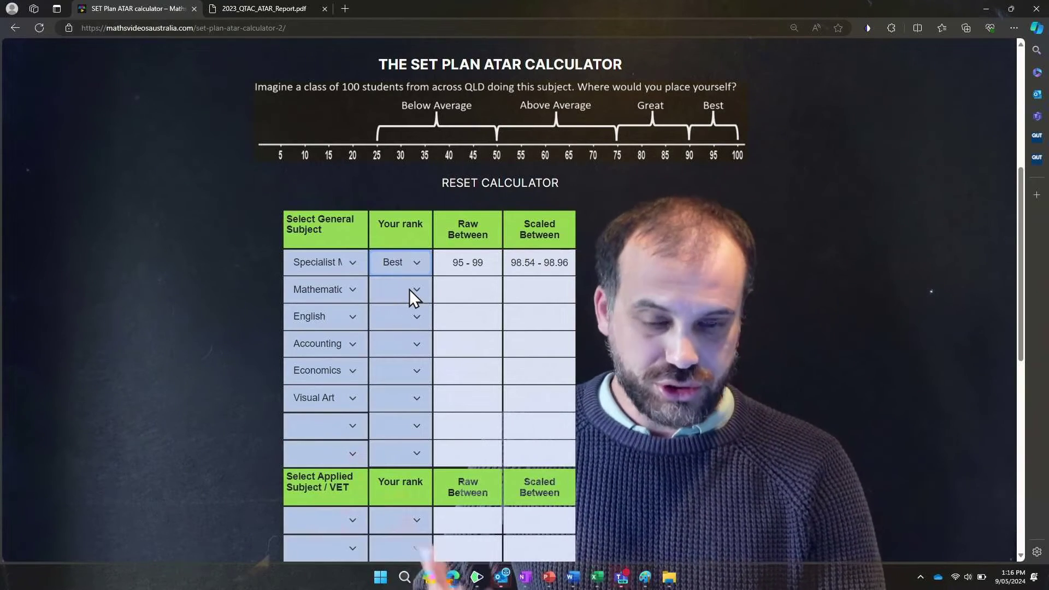
pyautogui.click(409, 290)
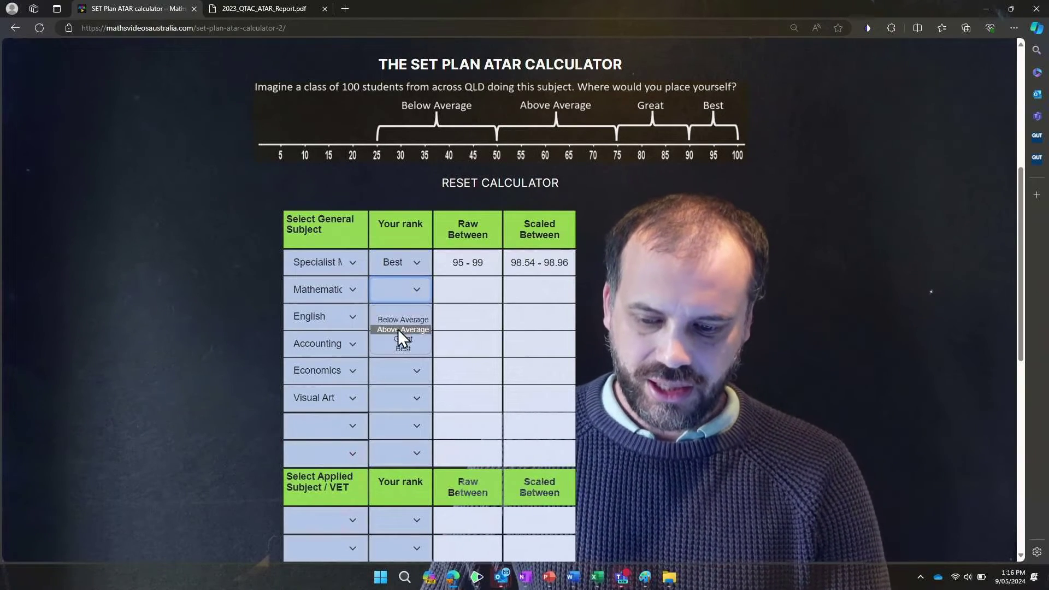
pyautogui.click(396, 349)
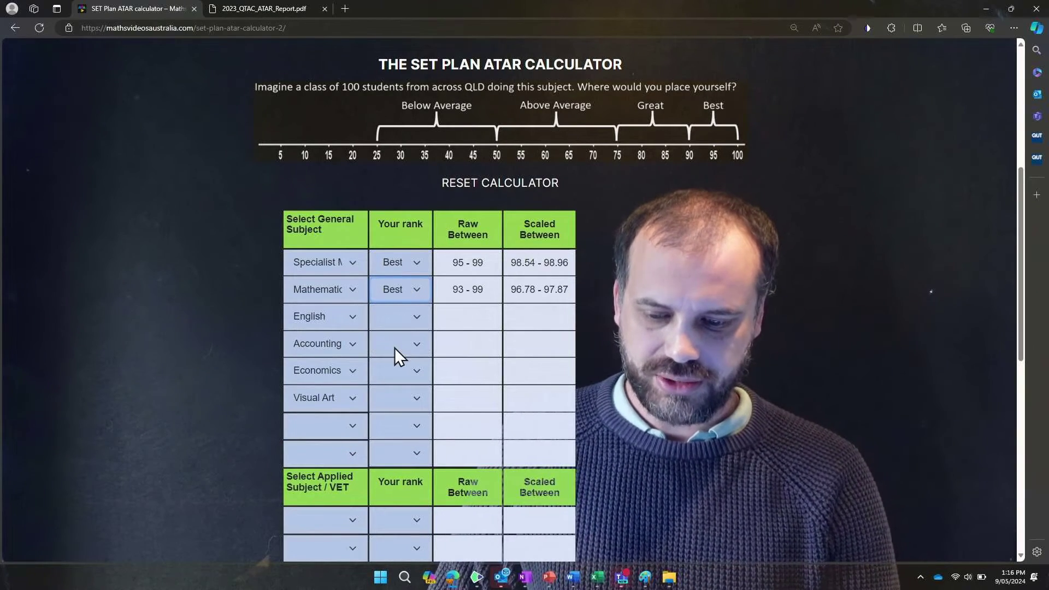
# - Rank English and Accounting Above Average, Economics Below Average, and Visual Art Best
pyautogui.click(389, 319)
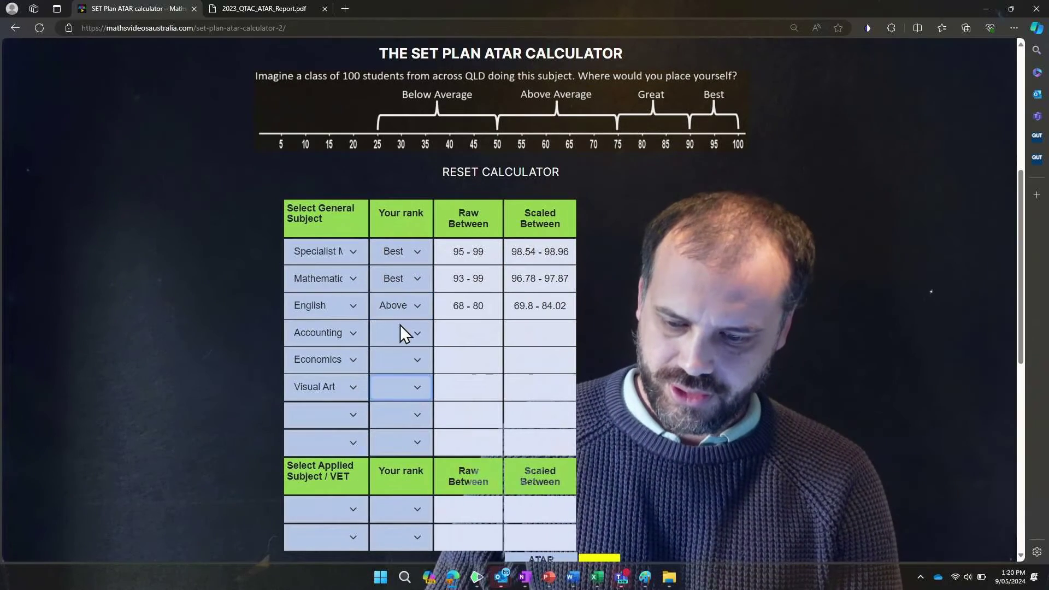
pyautogui.click(400, 327)
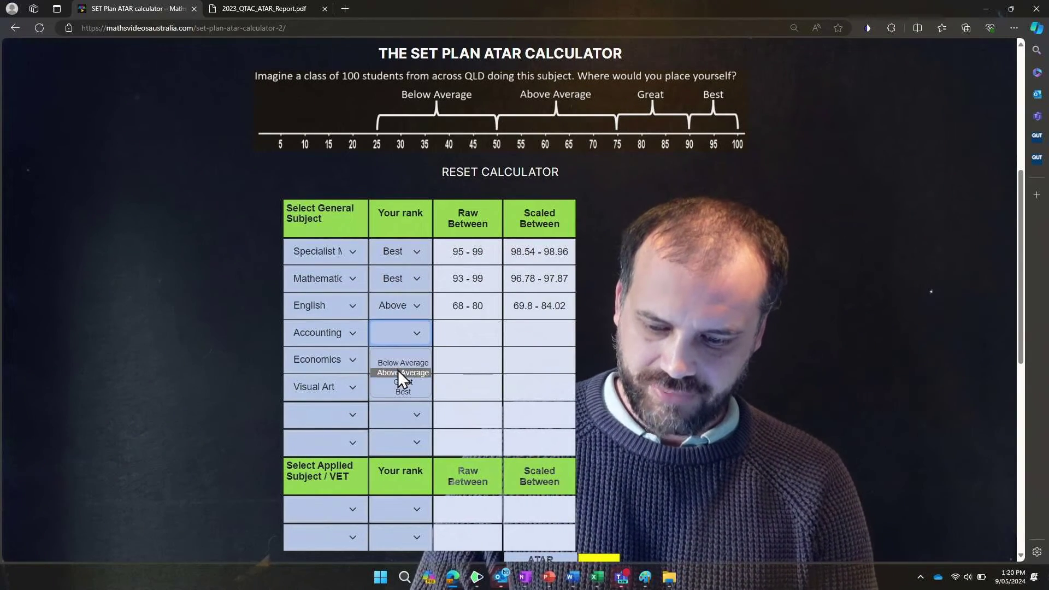
pyautogui.click(397, 373)
pyautogui.click(406, 362)
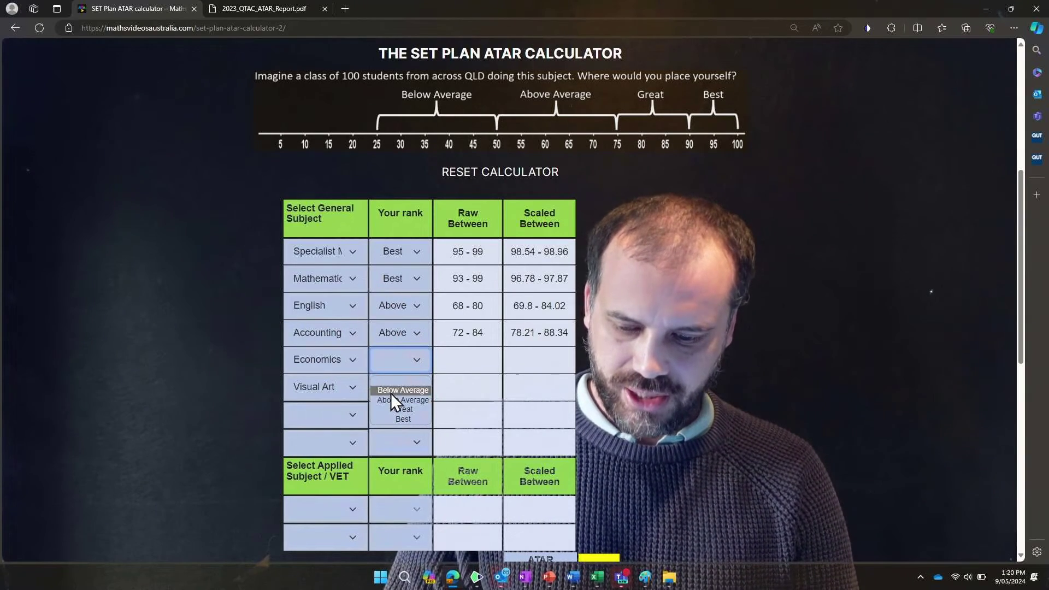
pyautogui.click(392, 392)
pyautogui.click(406, 387)
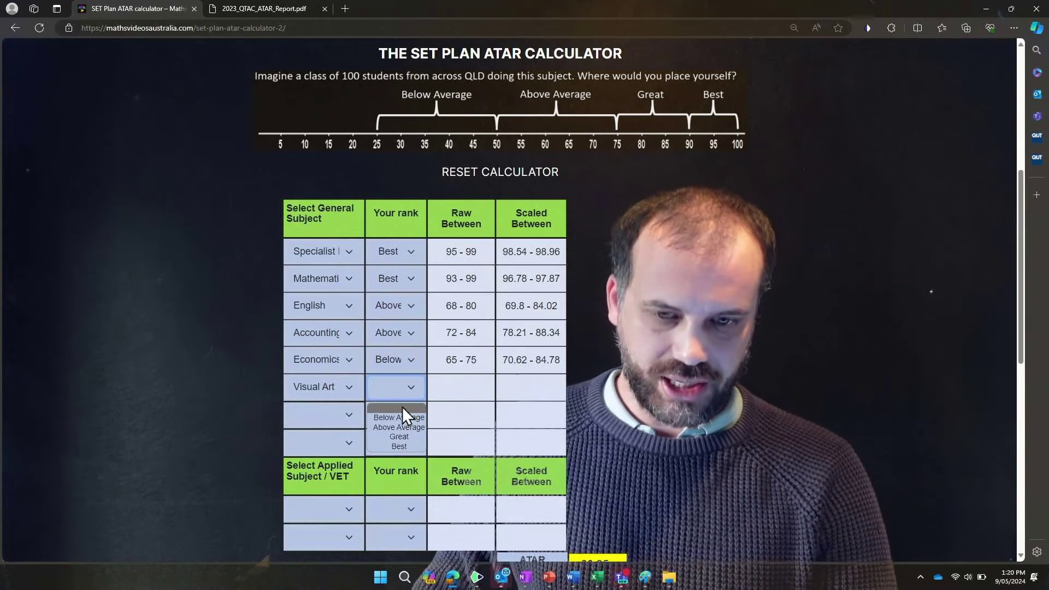
pyautogui.click(397, 445)
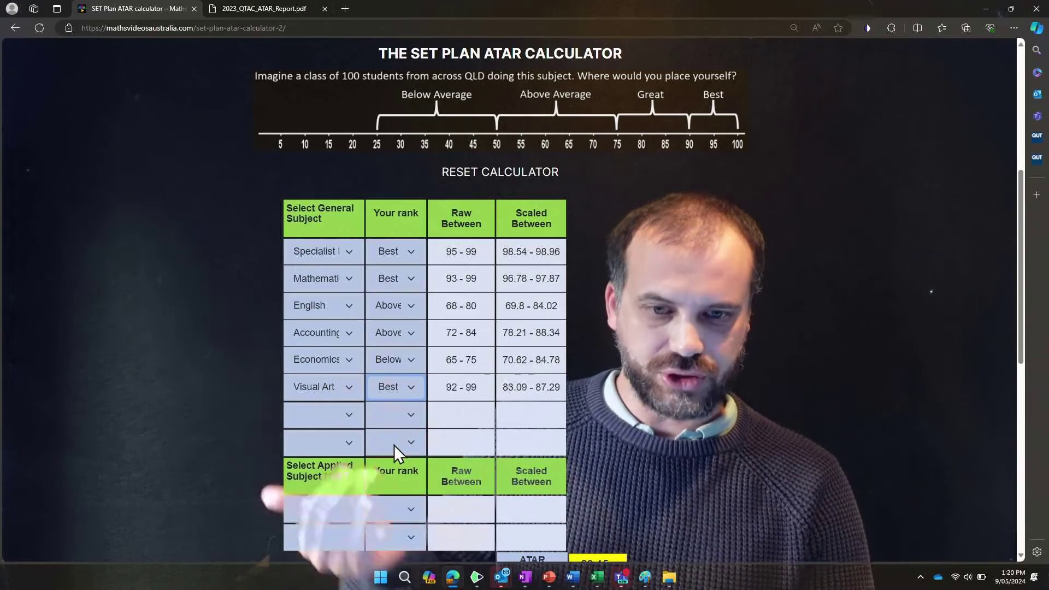
pyautogui.scroll(-1, 394, 447)
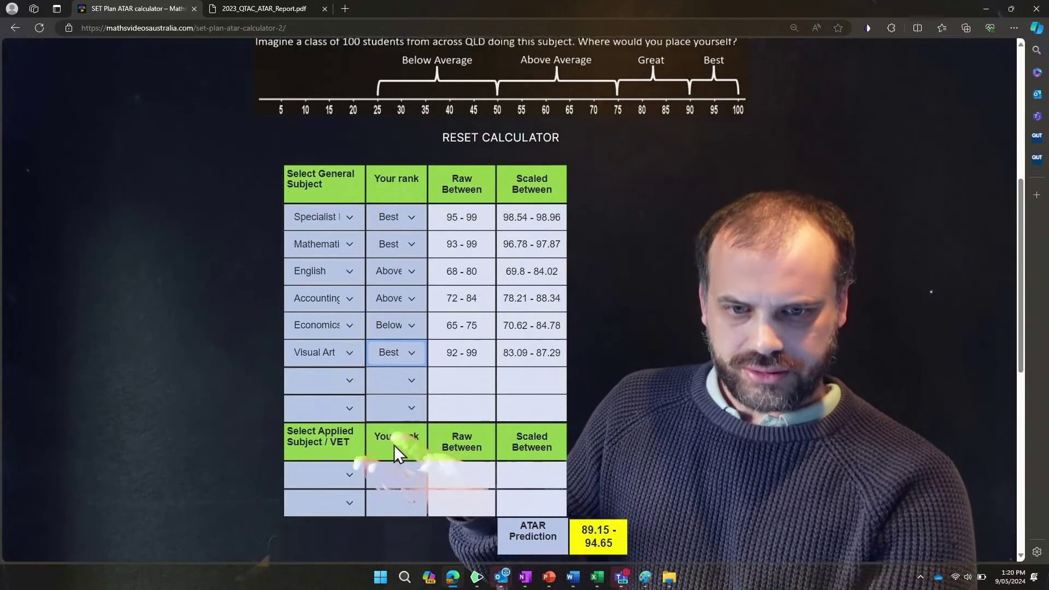